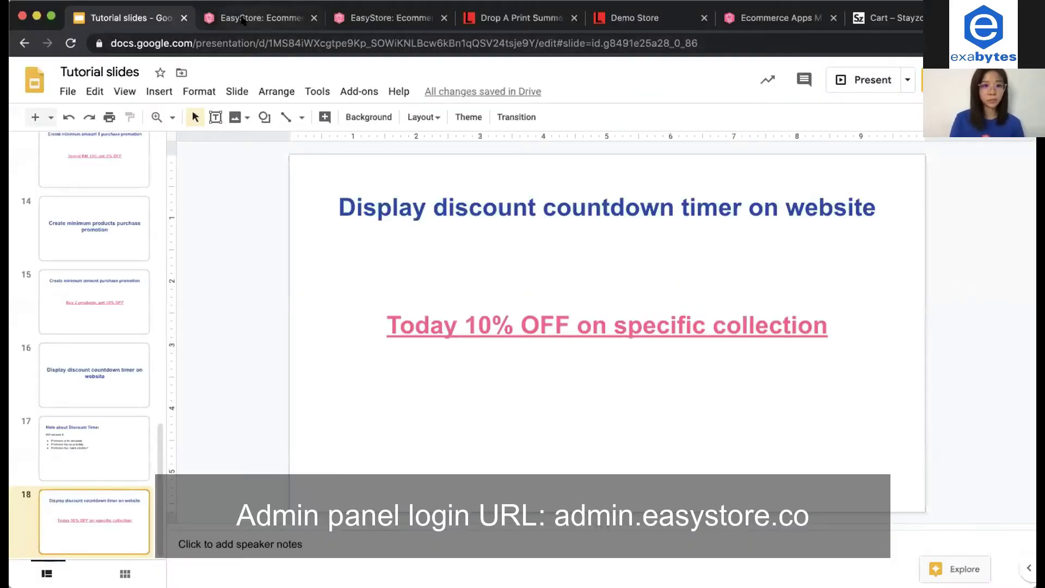
Go to the store's Promotions list and start a new promotion to see the discount templates.
click(251, 17)
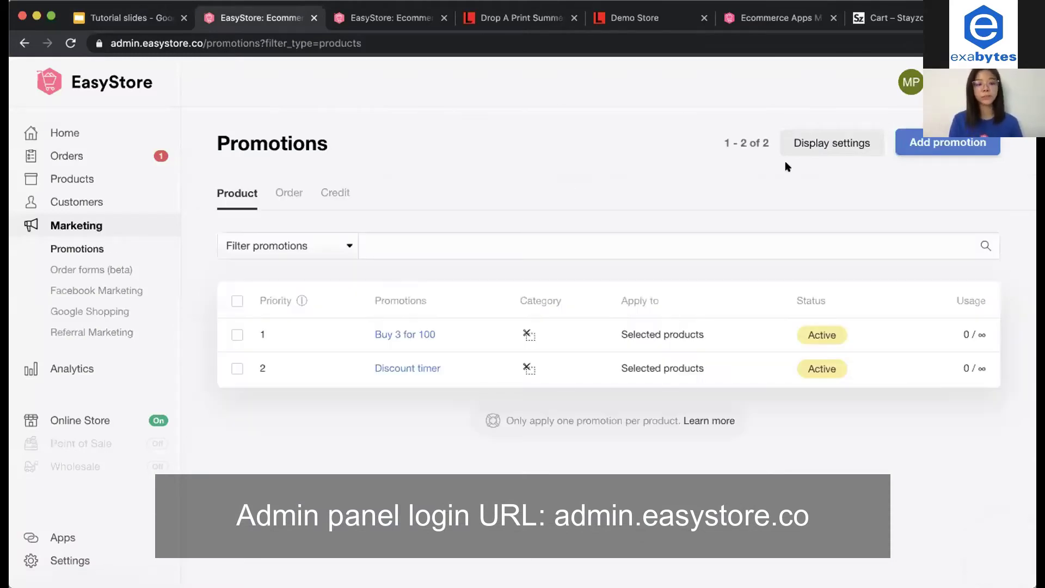
click(933, 145)
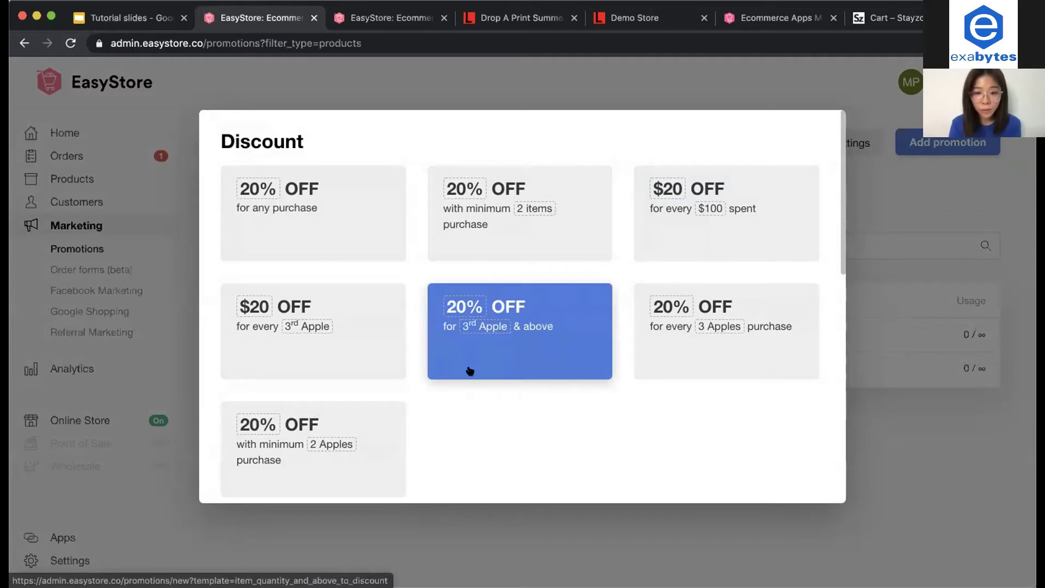
Choose the Xth item and above type, titled 'Today 10% off' and displayed as 'One-Day Sale Only!'.
click(505, 325)
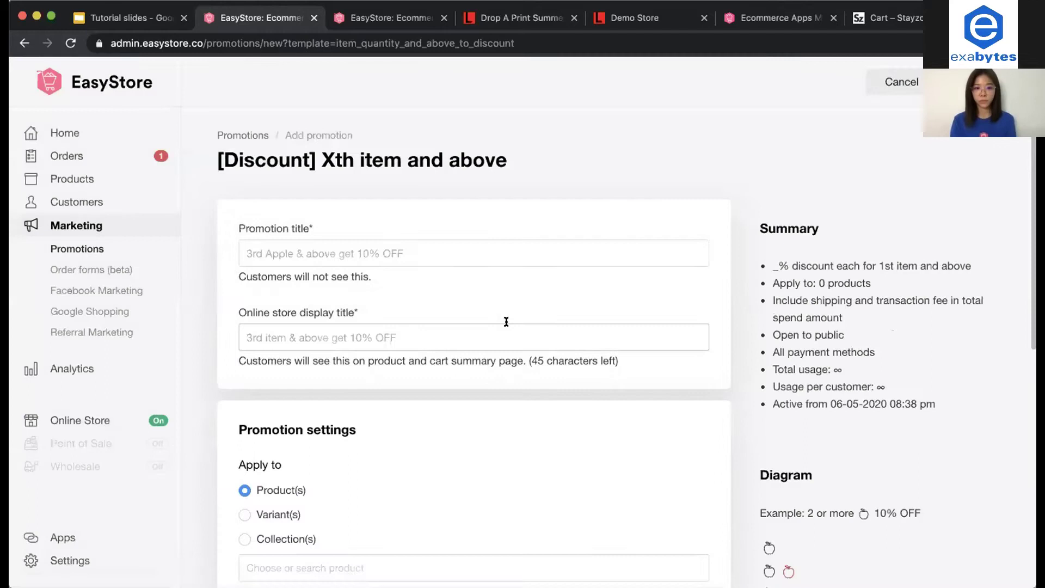
click(473, 257)
text(T)
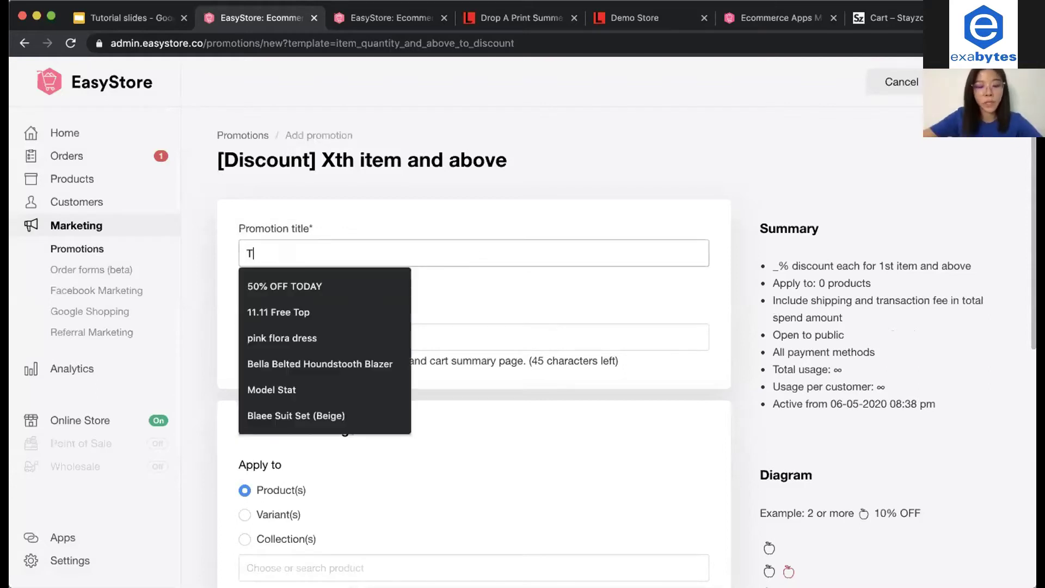
text(oday )
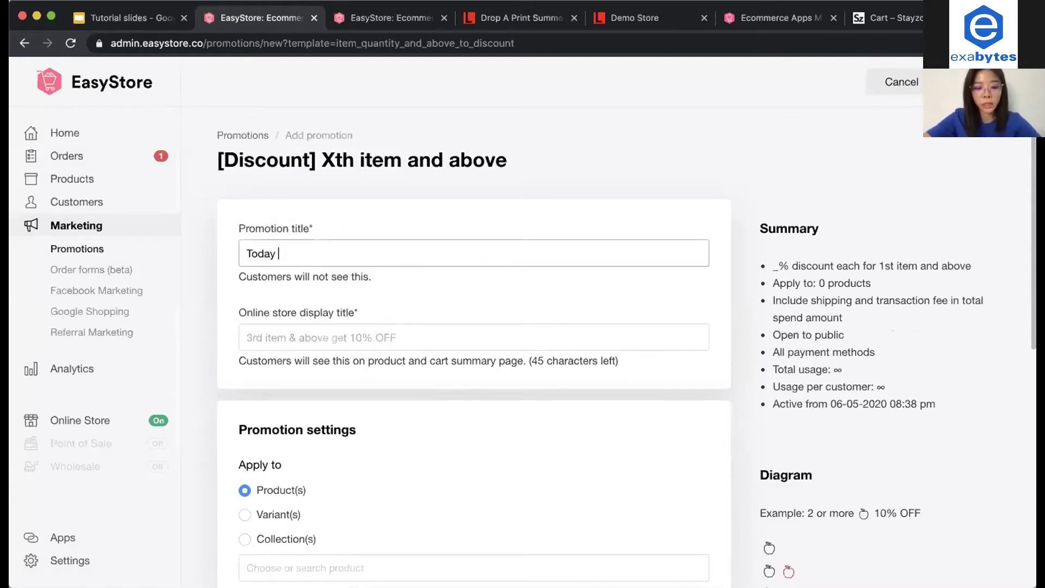
text(10% off)
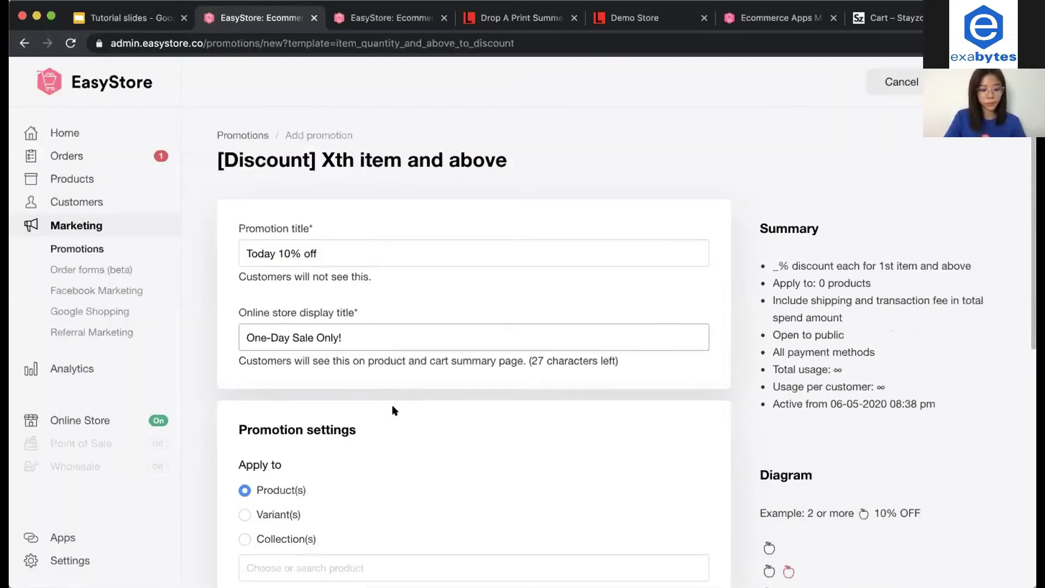
click(389, 416)
scroll(388, 417, down, 3)
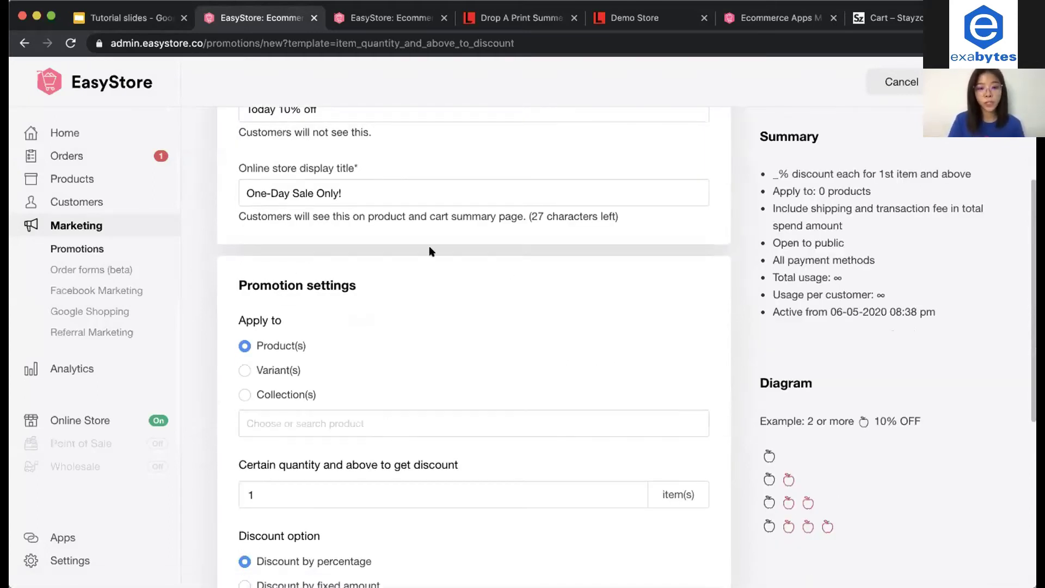
Apply the promotion to the Top collection.
click(284, 394)
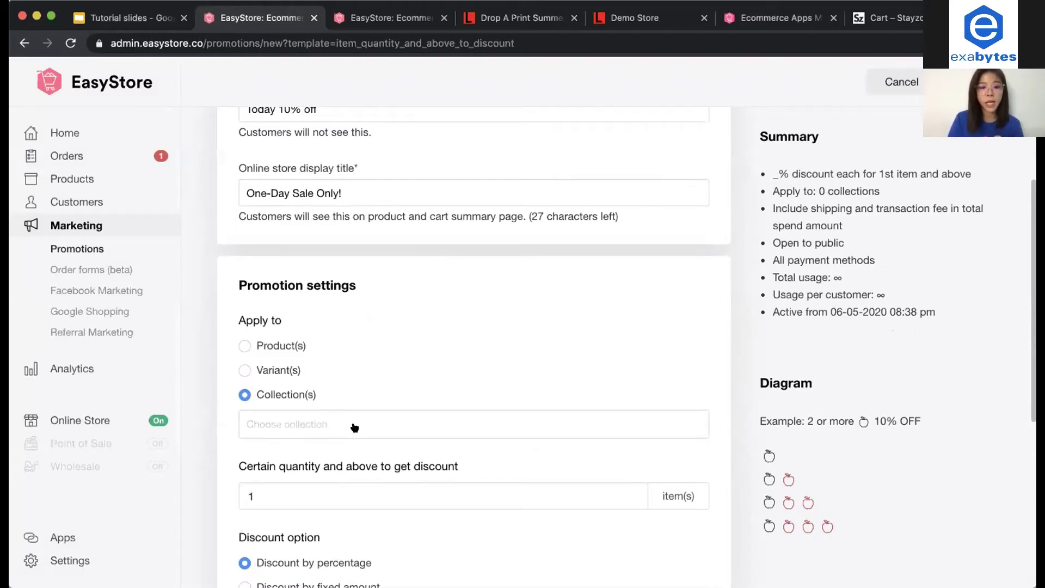
click(284, 417)
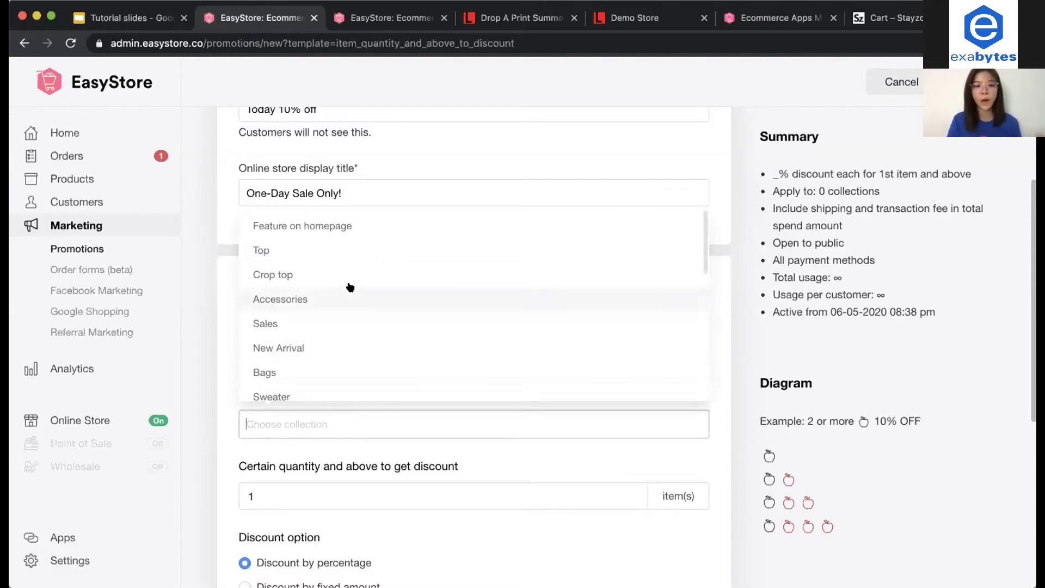
click(284, 250)
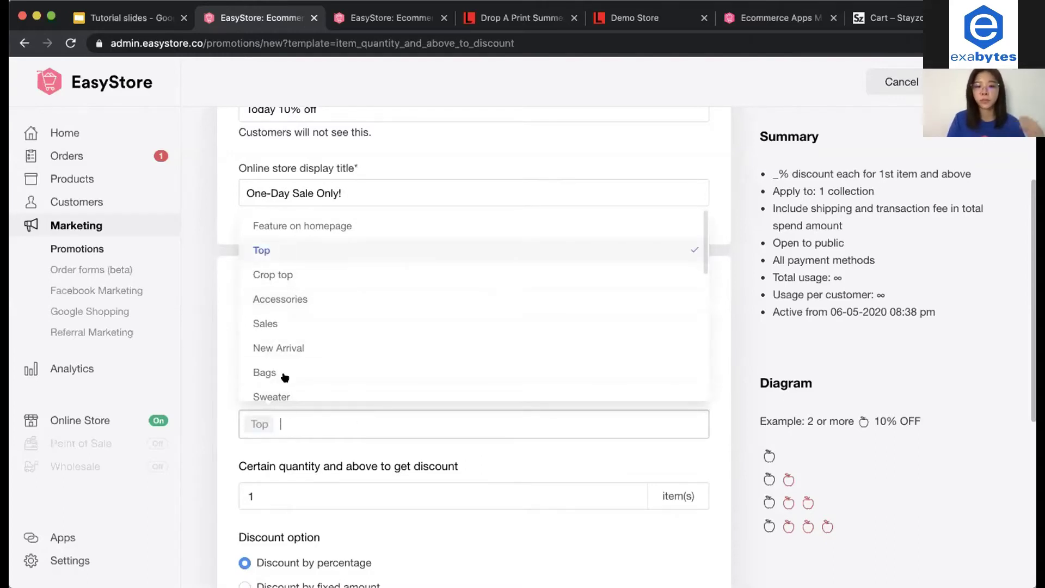
click(297, 424)
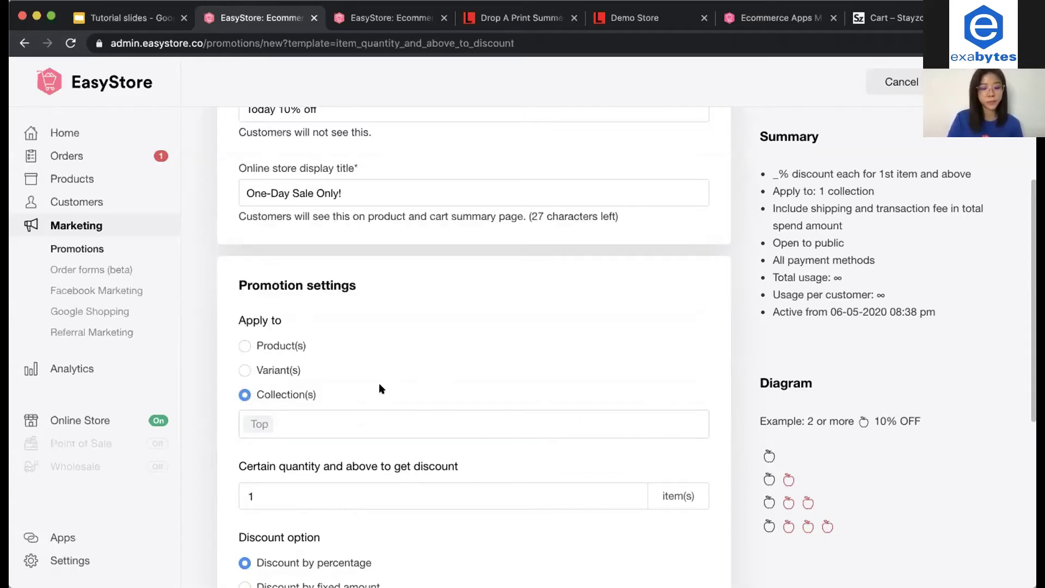
Keep the minimum quantity at 1 and give 10% off each item.
scroll(380, 387, down, 3)
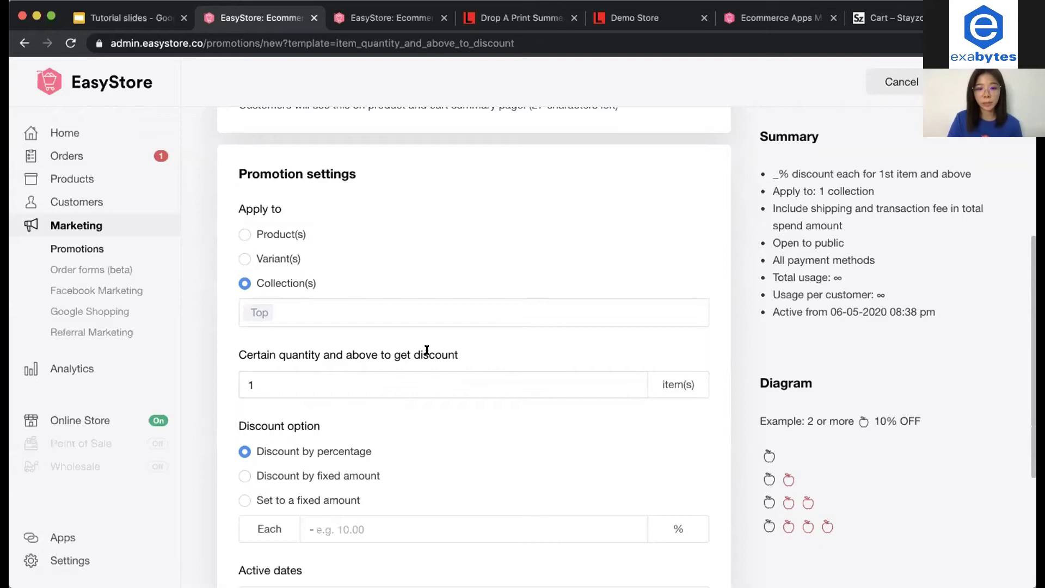
click(454, 378)
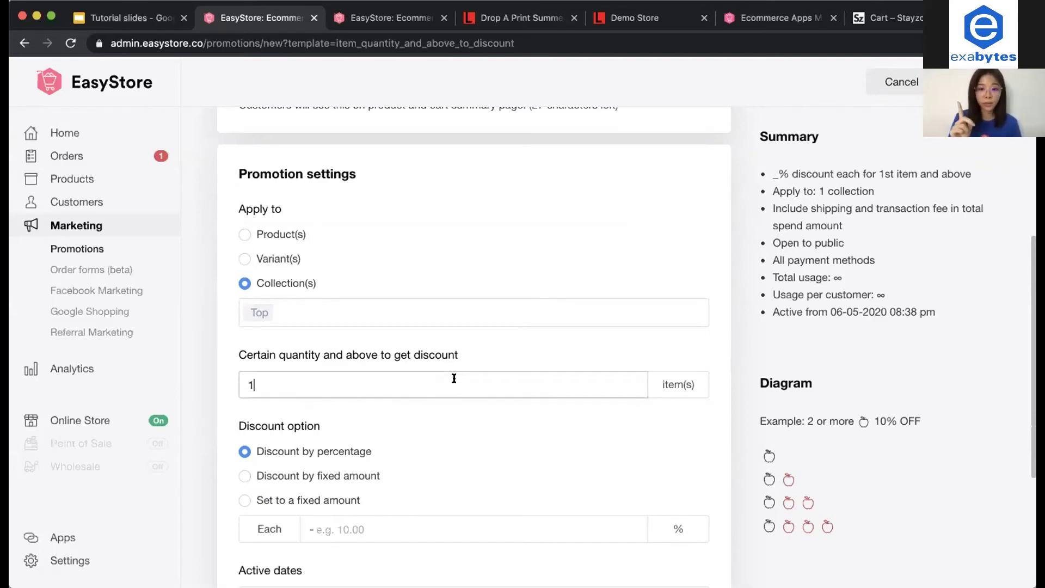
scroll(356, 416, down, 3)
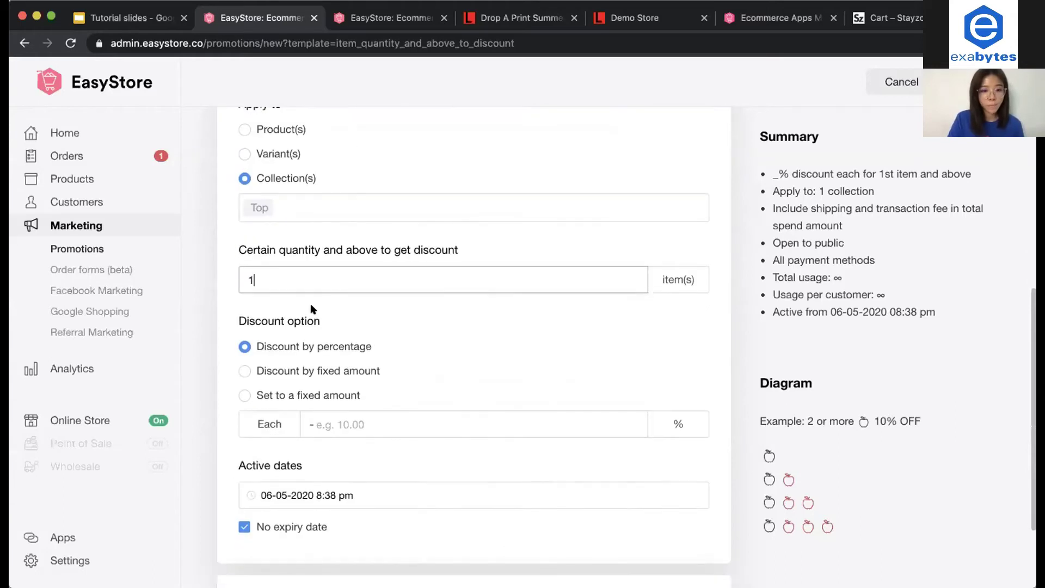
click(368, 422)
text(10)
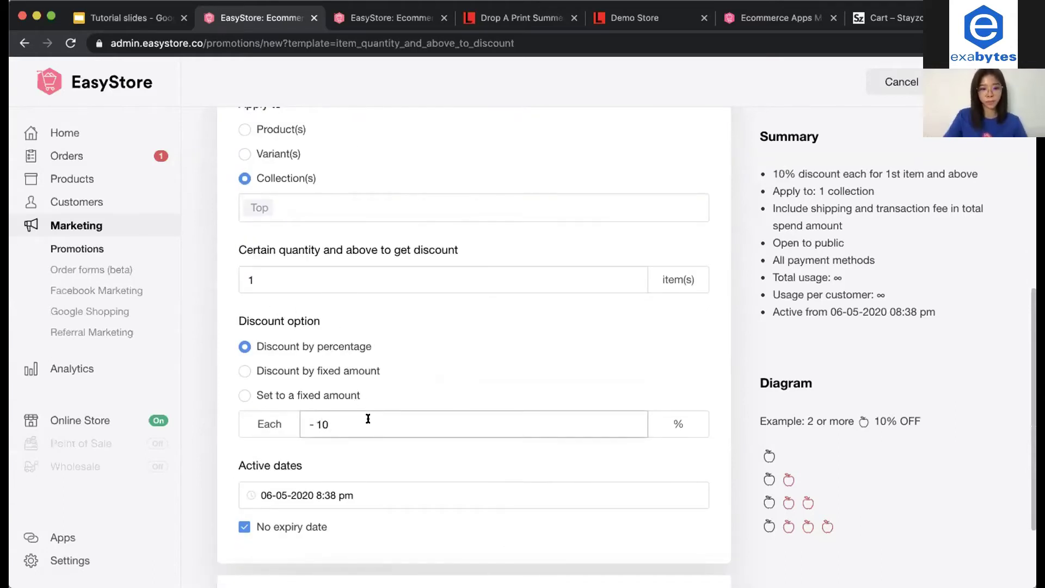
click(381, 456)
scroll(382, 455, down, 2)
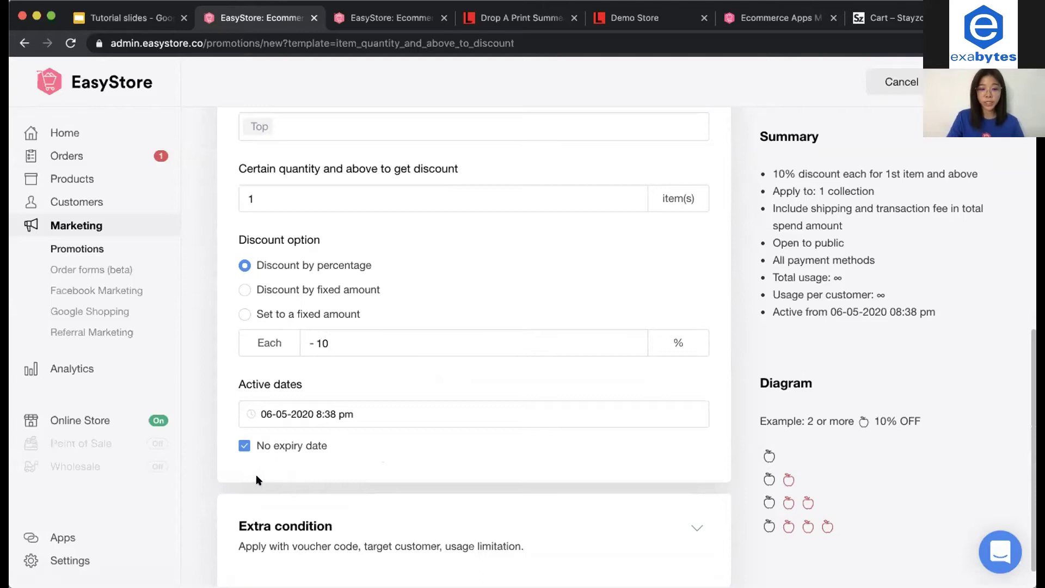
Set the active dates to 6 May 2020, from 12:00 am to 11:59 pm.
click(243, 446)
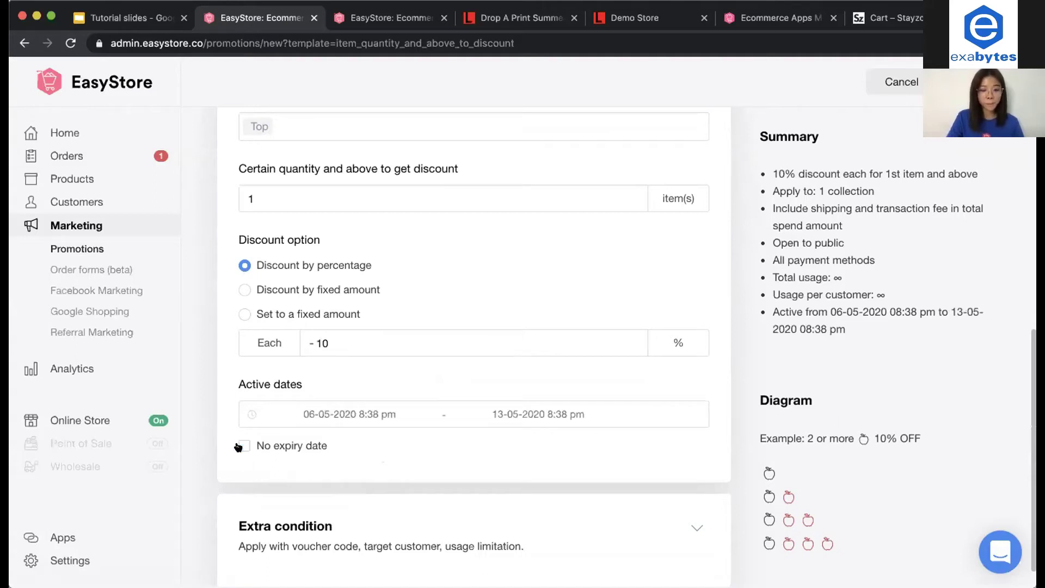
click(301, 414)
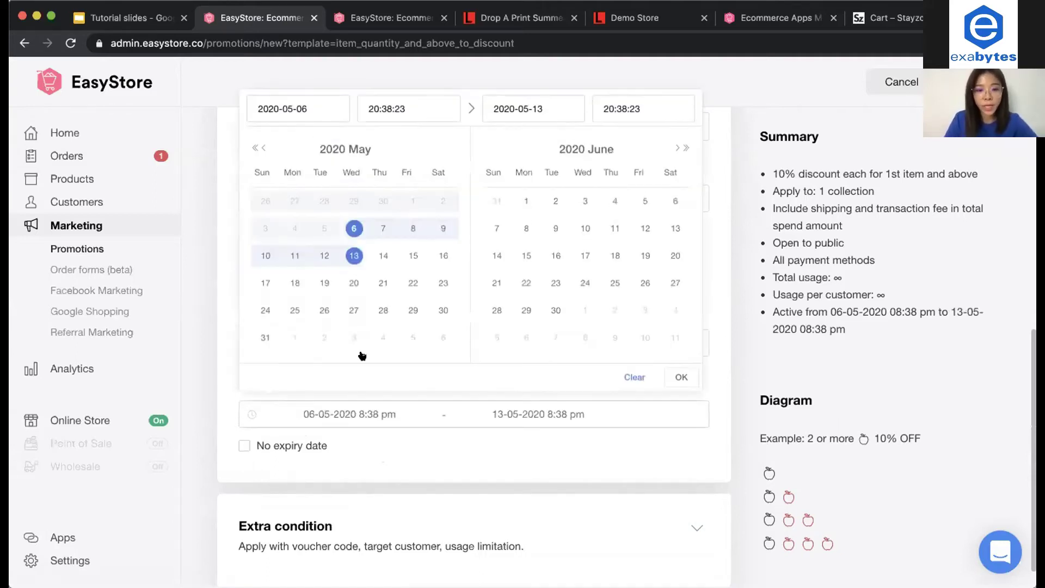
click(354, 228)
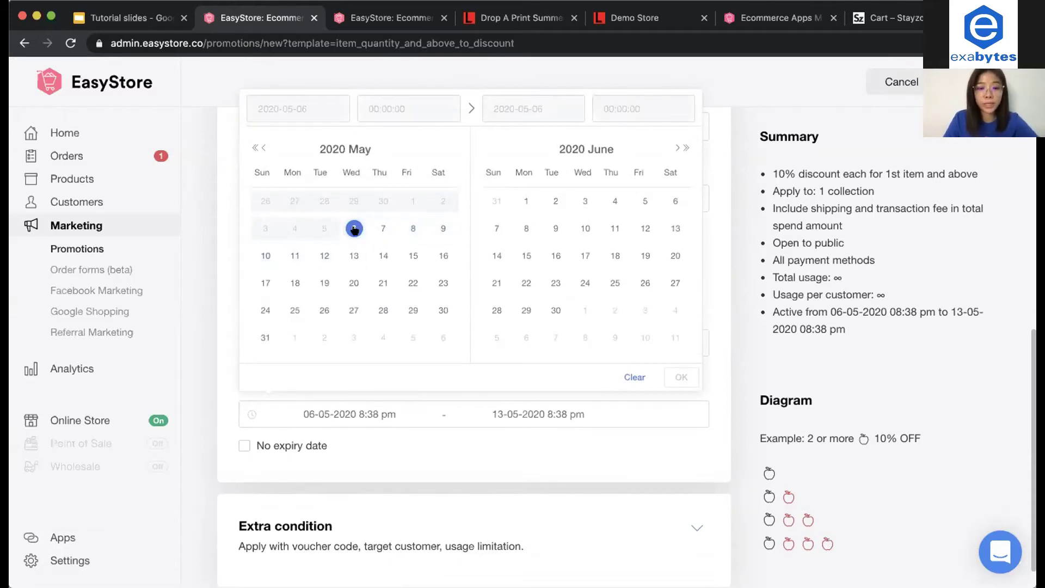
click(354, 229)
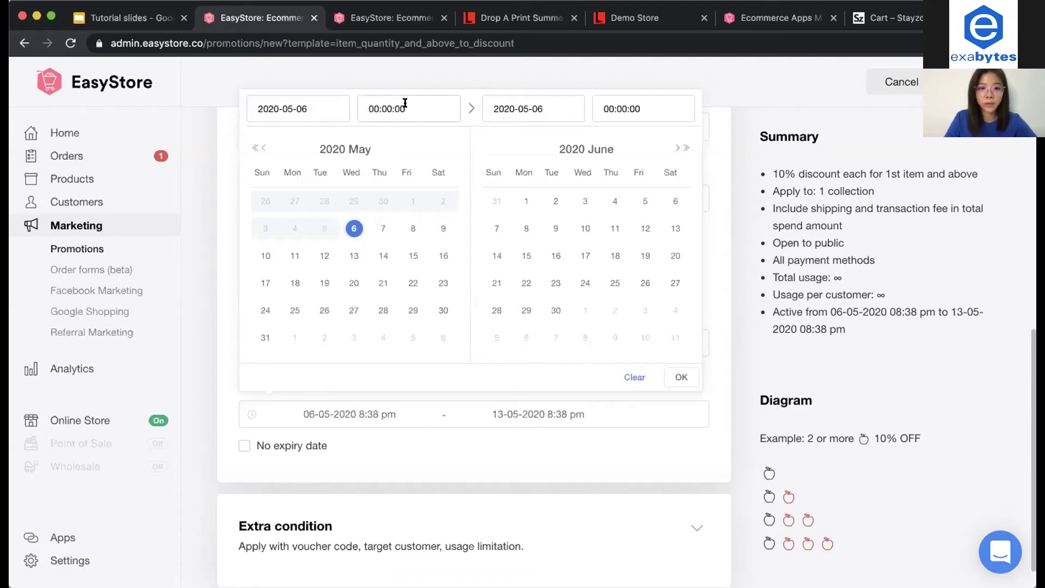
click(608, 108)
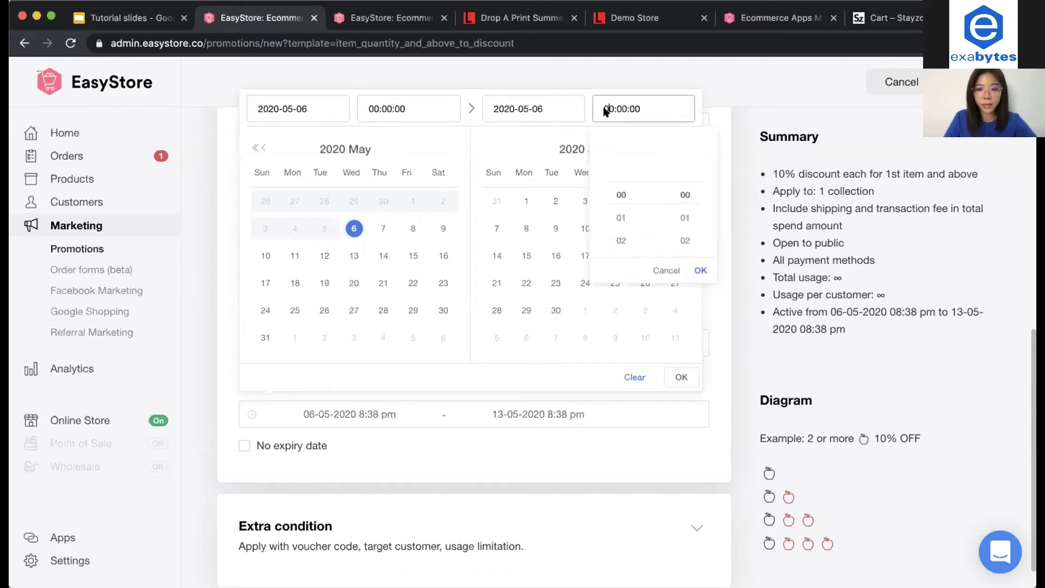
scroll(618, 234, down, 15)
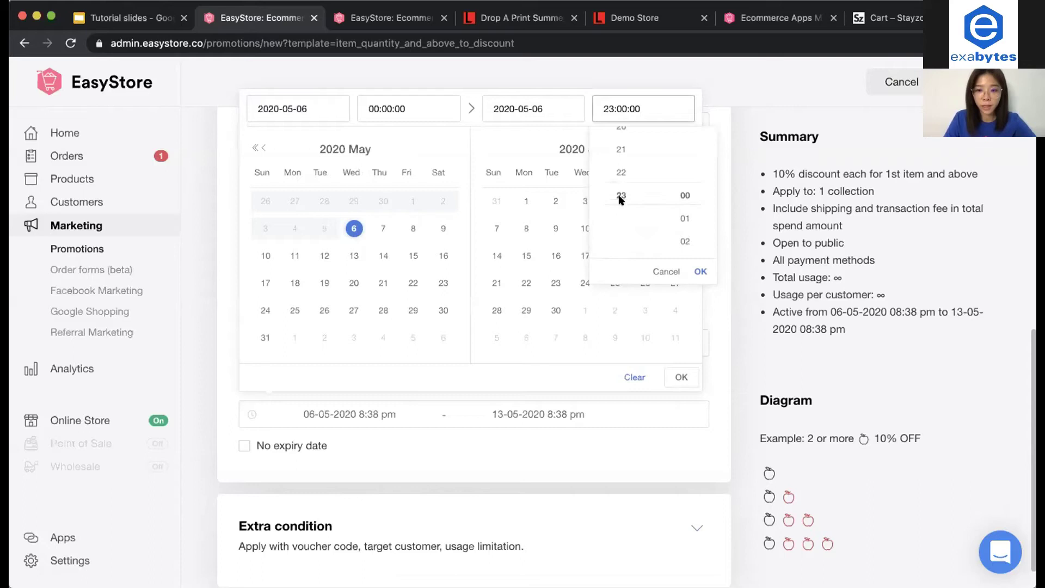
scroll(681, 227, down, 20)
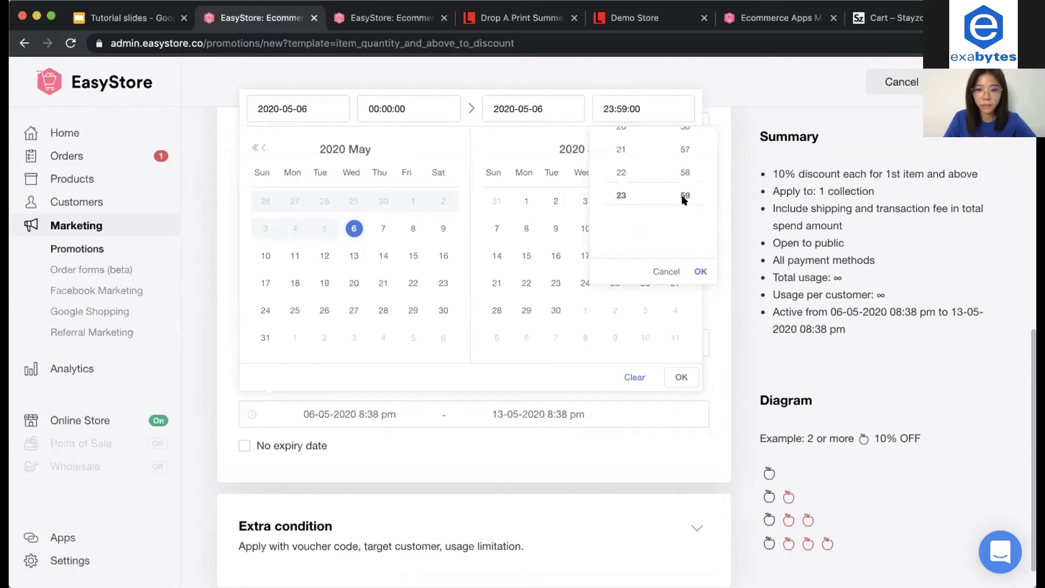
click(700, 271)
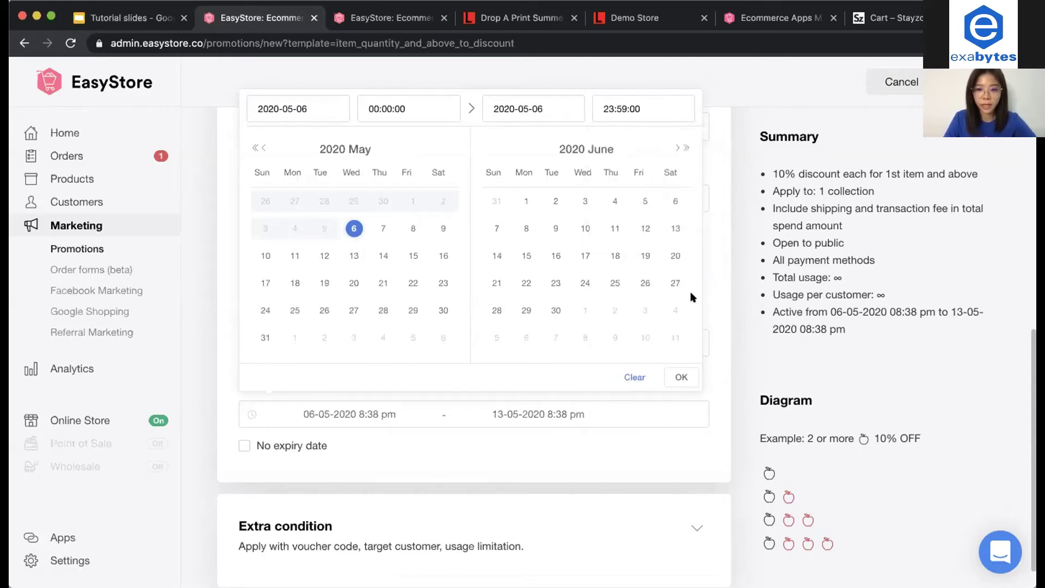
click(681, 377)
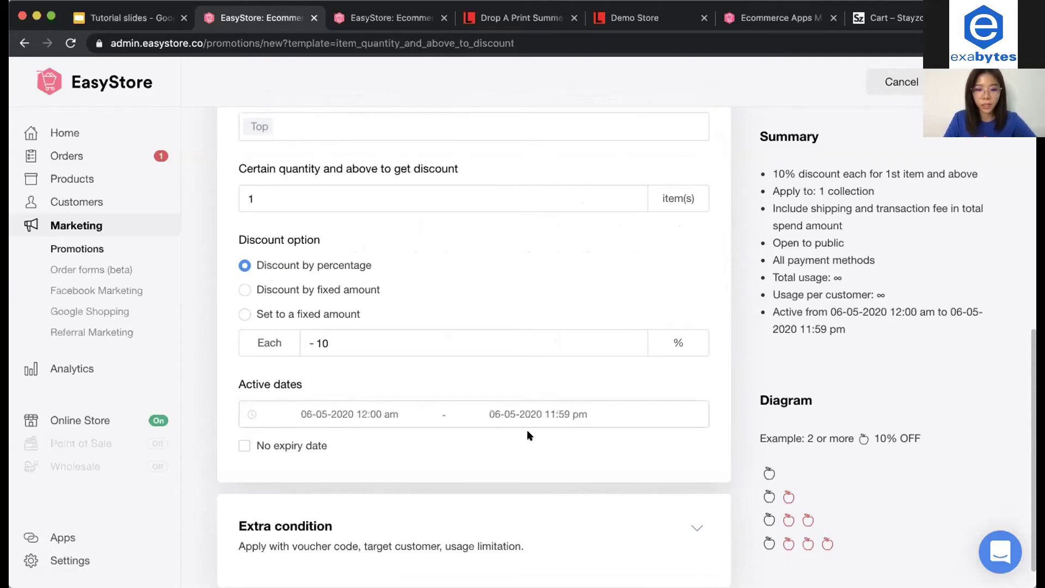
Expand the extra conditions and limit the promotion to logged-in members.
scroll(441, 447, down, 1)
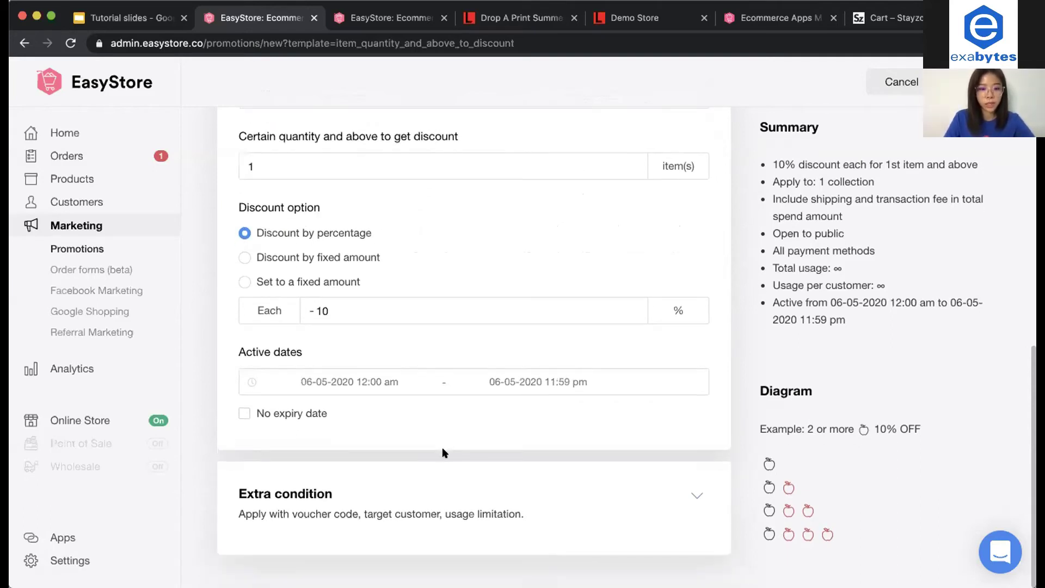
click(432, 500)
scroll(430, 490, down, 5)
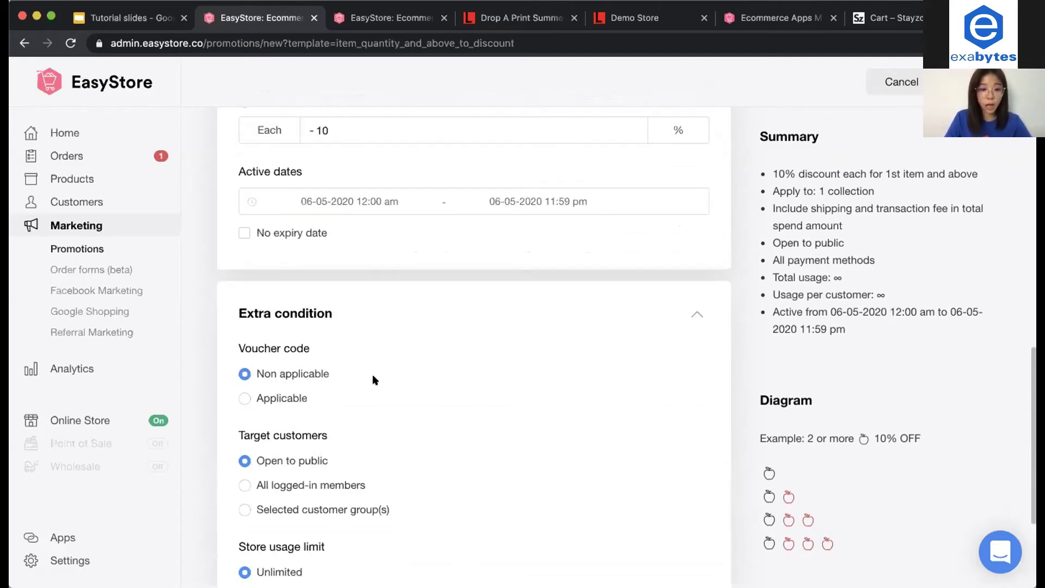
scroll(374, 380, down, 3)
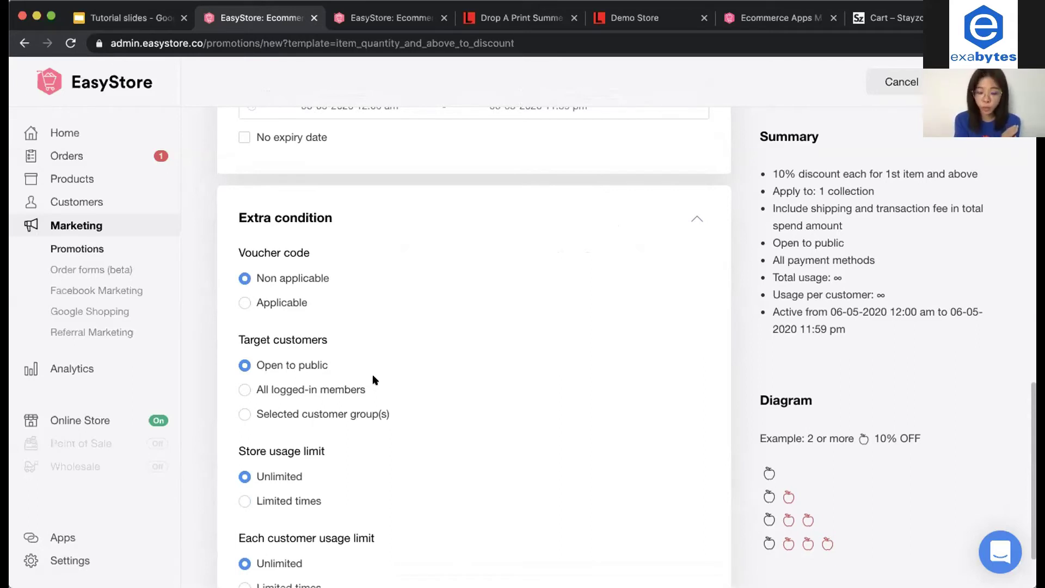
scroll(308, 411, down, 3)
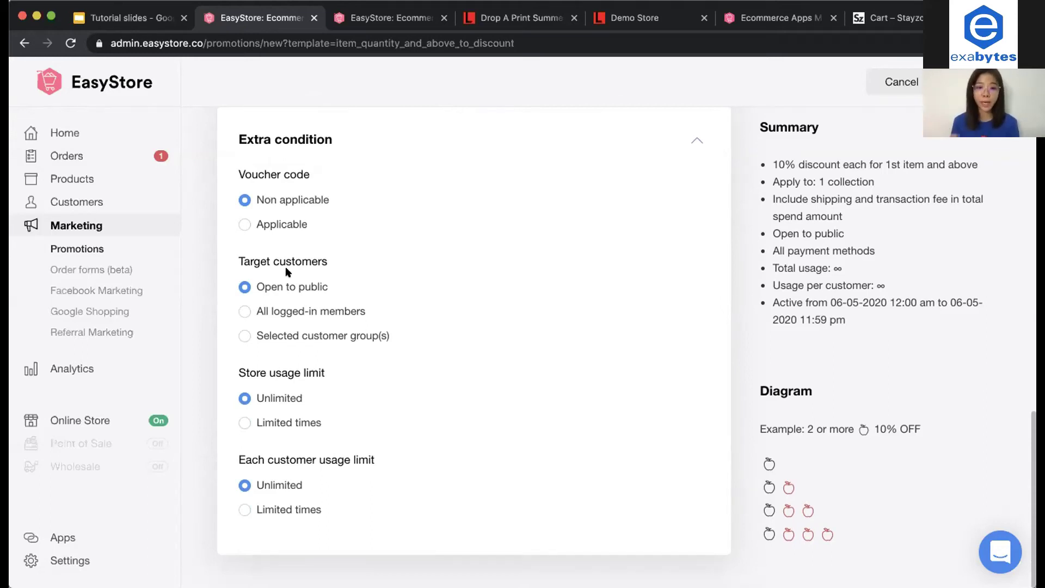
click(265, 312)
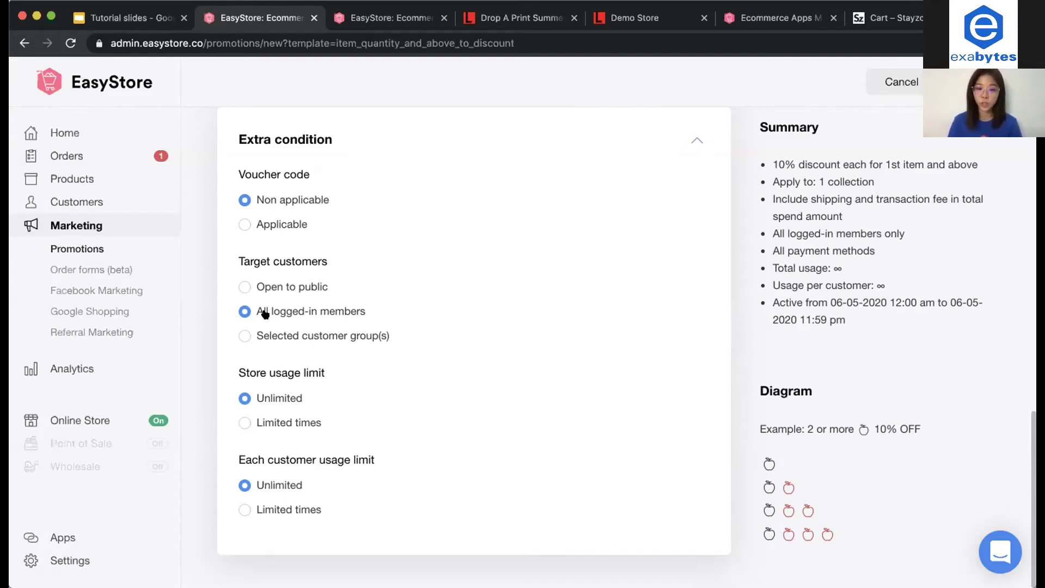
Restrict the promotion to the VIP customer group only.
click(241, 336)
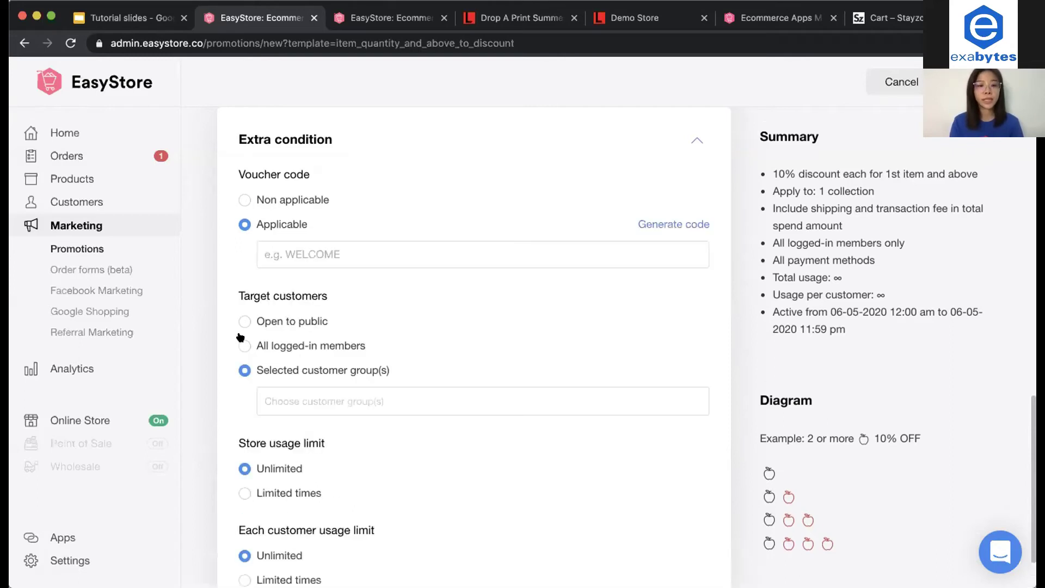
scroll(326, 383, down, 1)
click(313, 373)
click(298, 412)
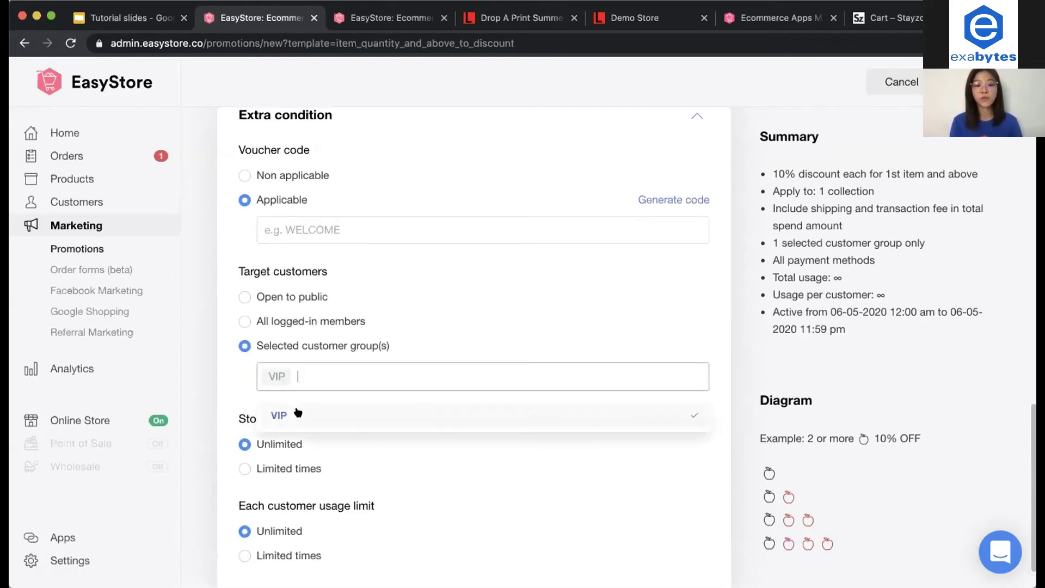
click(230, 381)
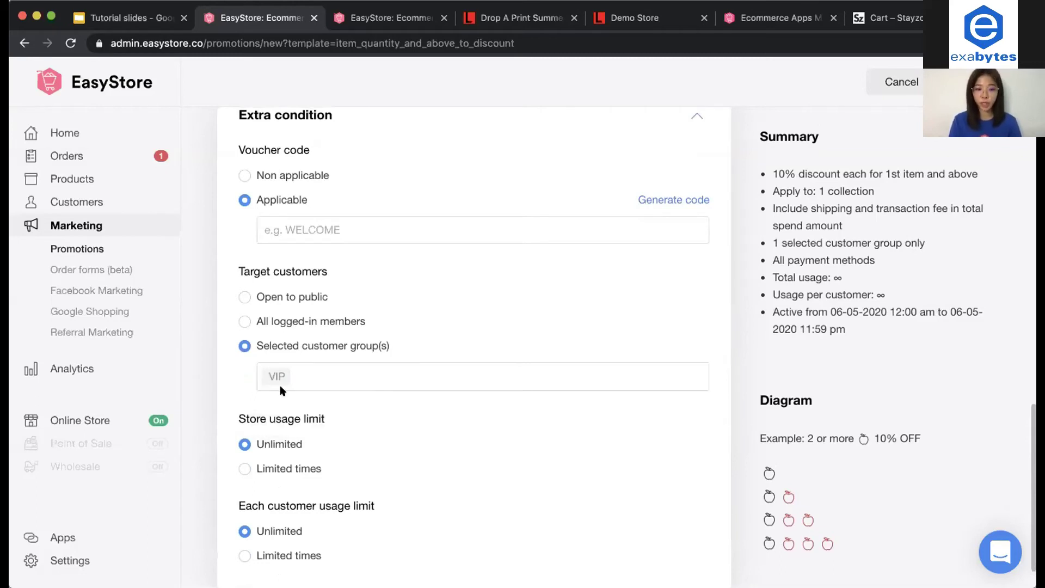
scroll(337, 426, down, 1)
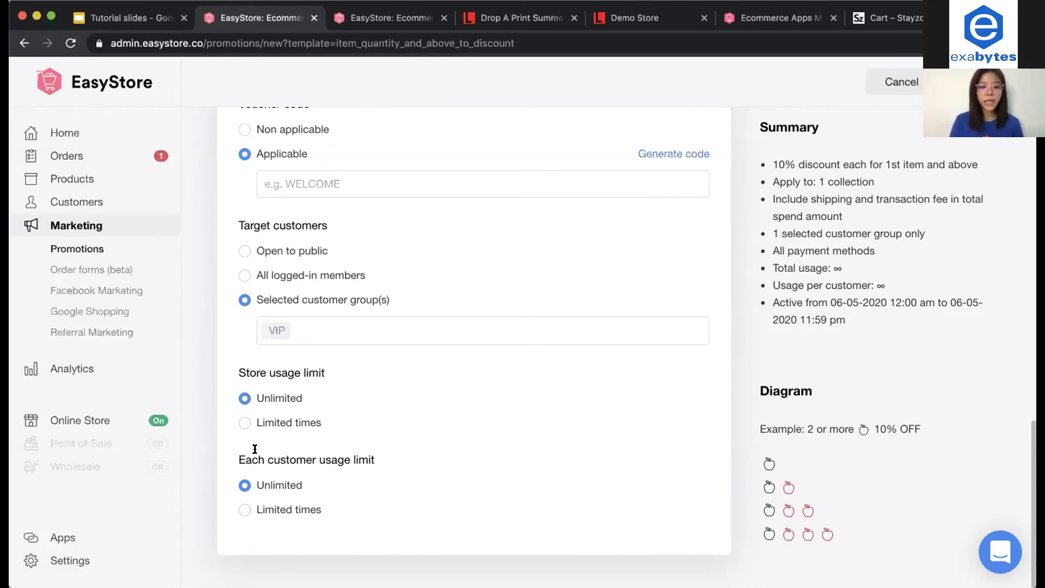
Limit each customer to 1 use of the promotion, then go to the Installed apps page.
click(274, 509)
scroll(309, 475, down, 2)
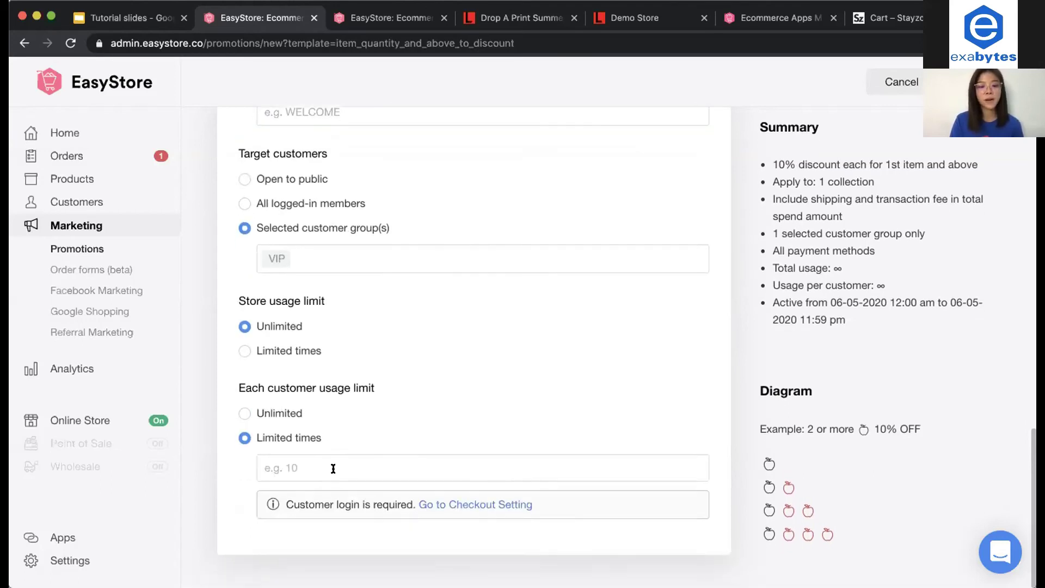
click(337, 465)
text(1)
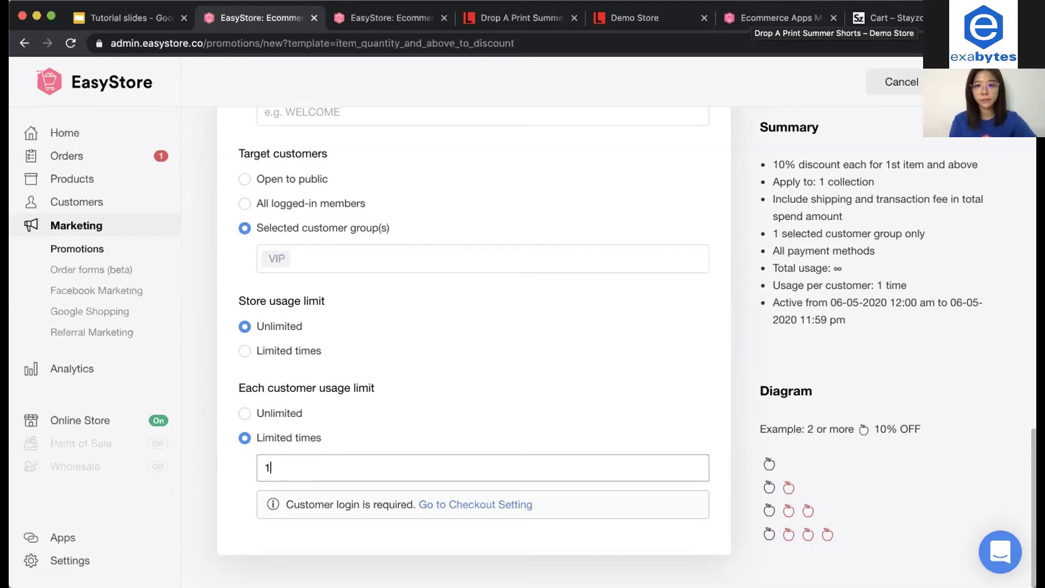
click(381, 17)
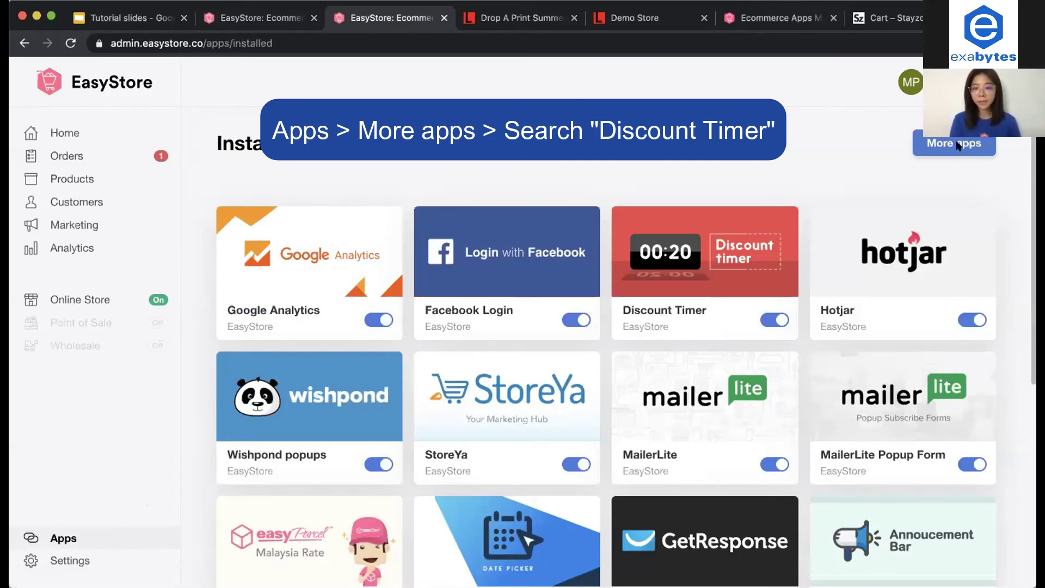
Find the Discount Timer app in the App Store and open its admin settings.
click(786, 18)
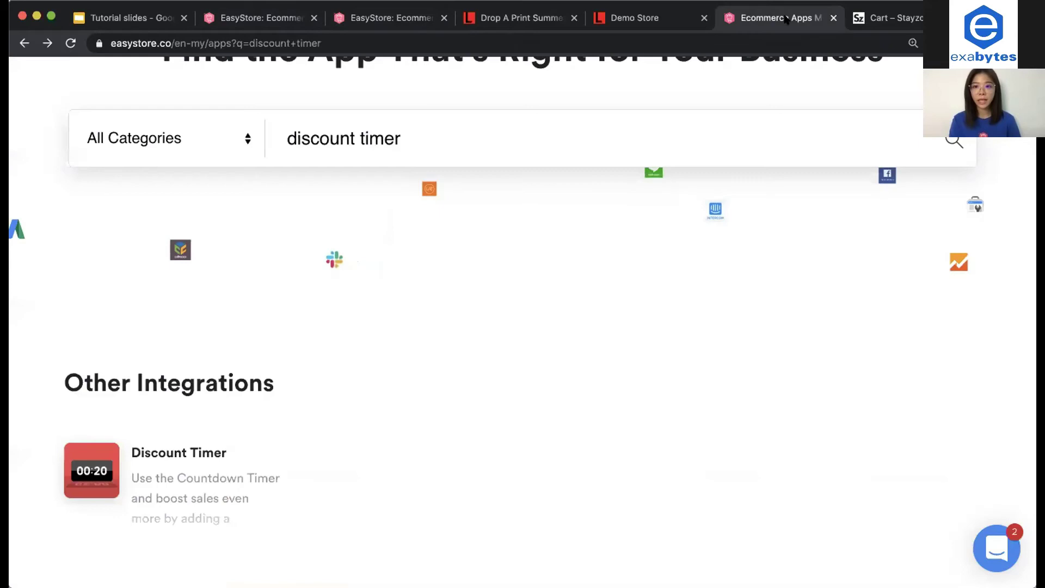
click(420, 145)
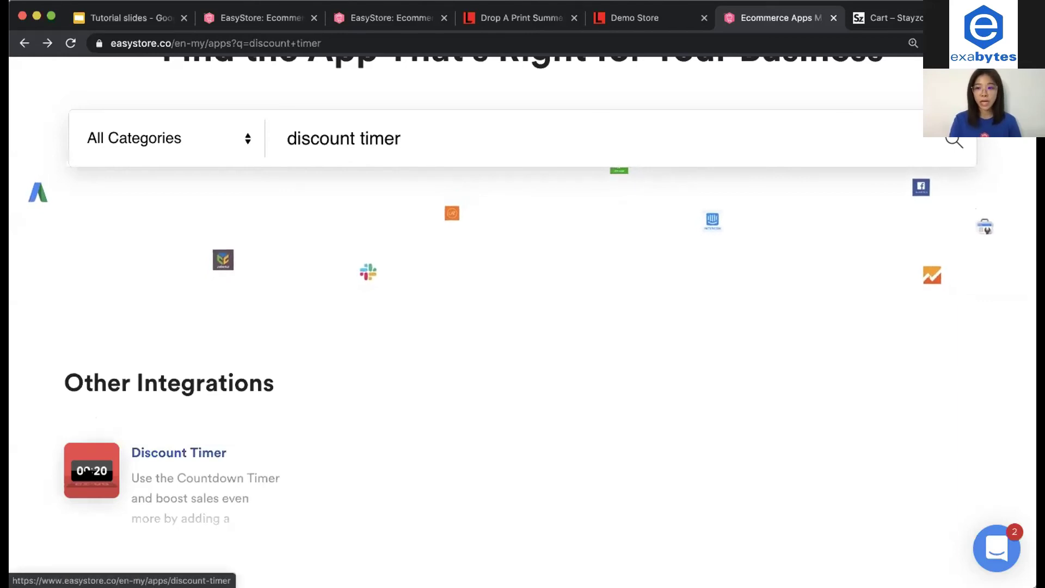
click(90, 471)
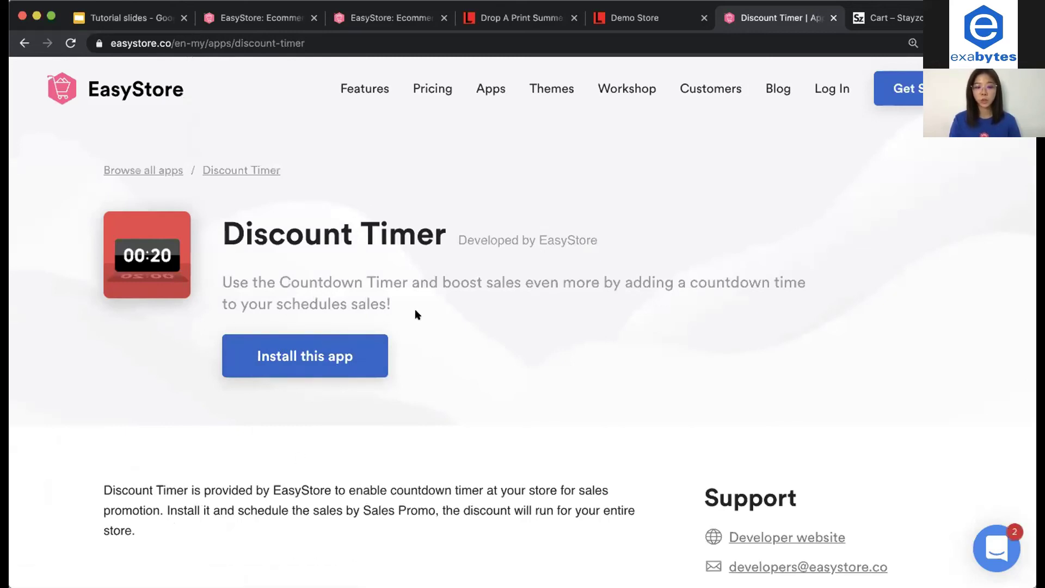
click(376, 18)
click(666, 235)
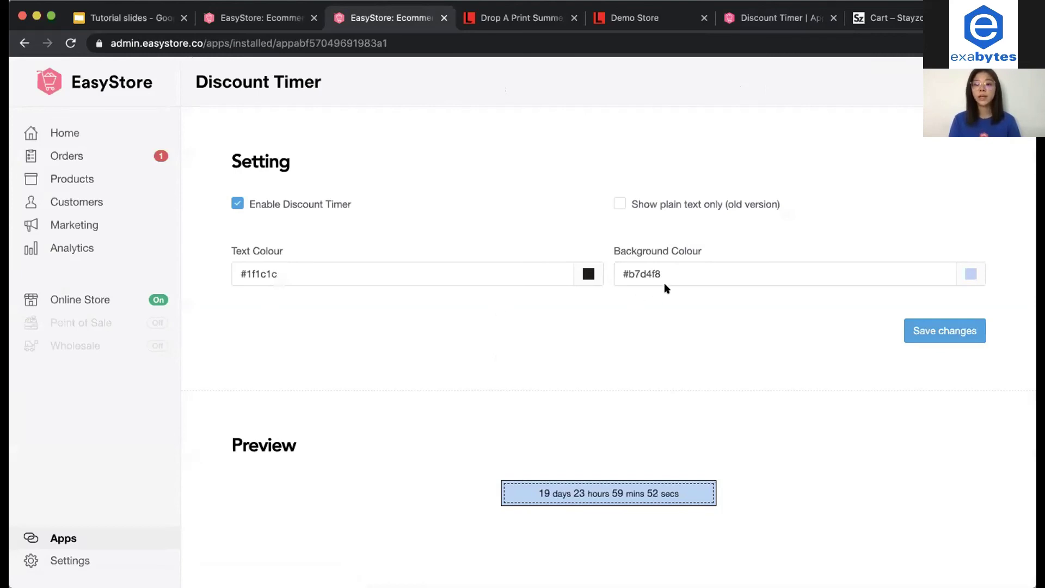
Save the Discount Timer with the boxed light-blue countdown and view the Drop A Print Summer Shorts page.
click(683, 273)
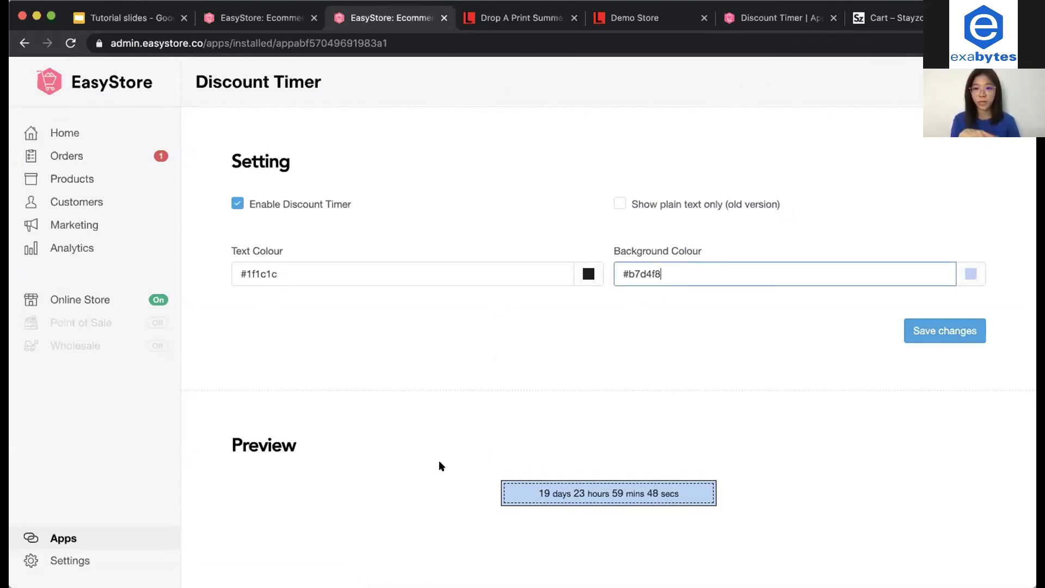
click(618, 204)
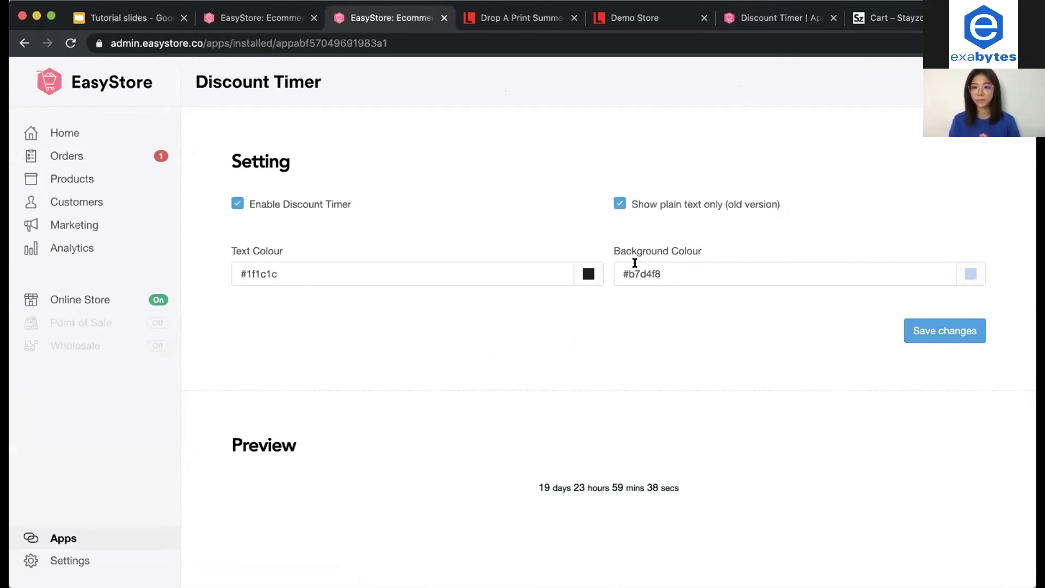
click(620, 205)
click(947, 332)
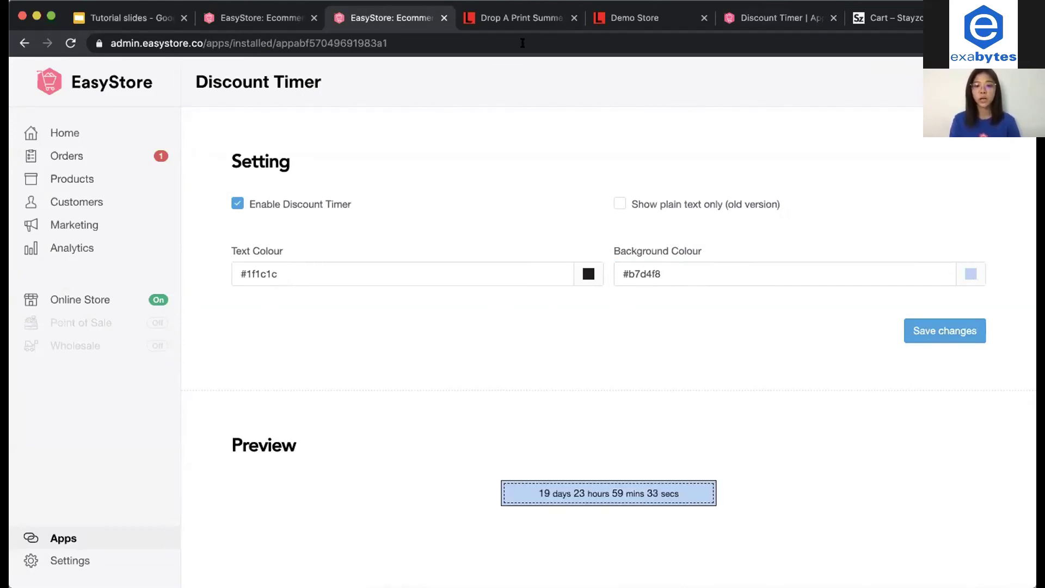
click(498, 18)
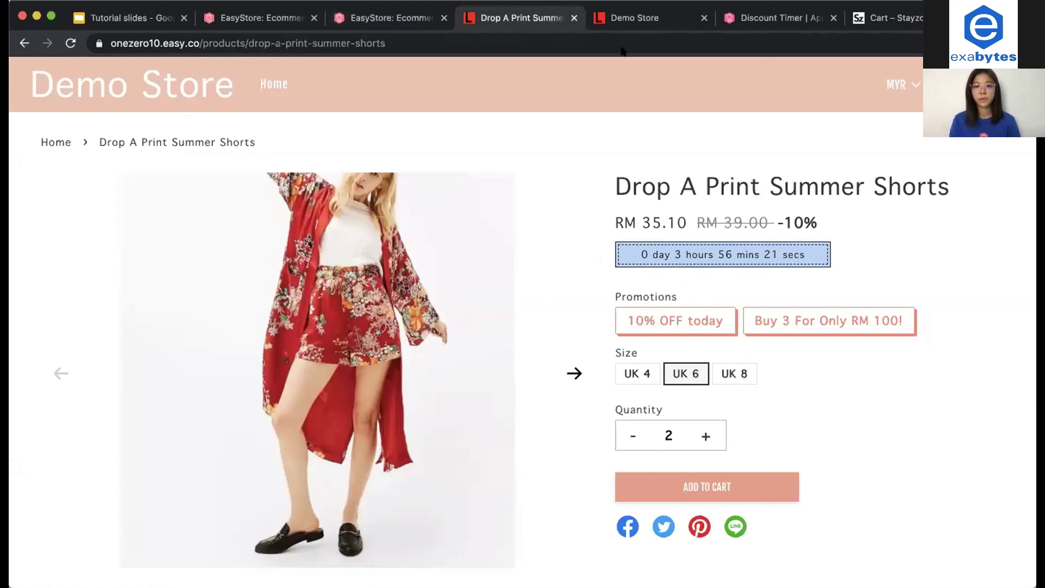
View the Demo Store home page grid showing 10% discounts with countdown timers.
click(603, 21)
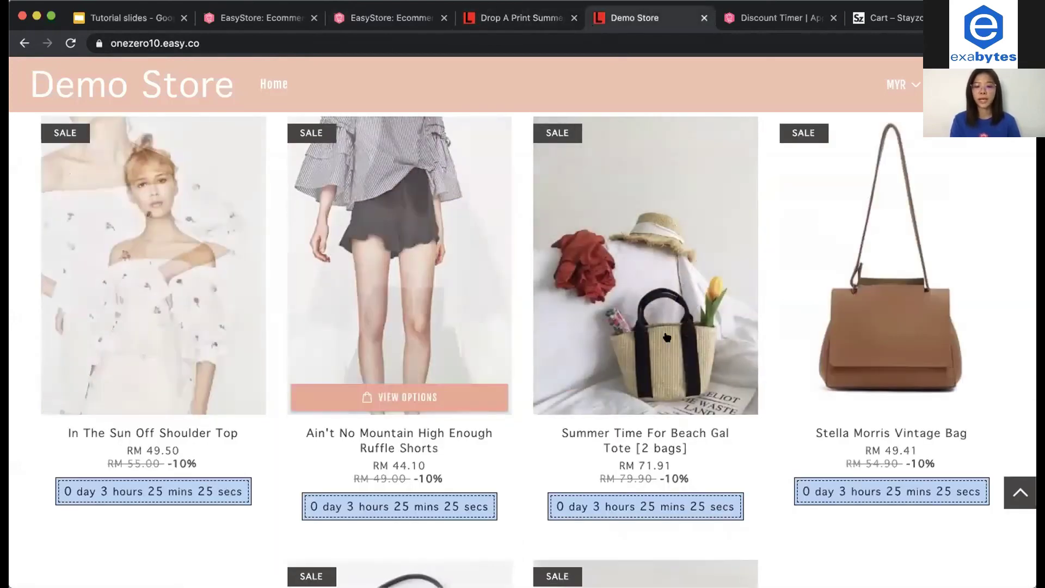